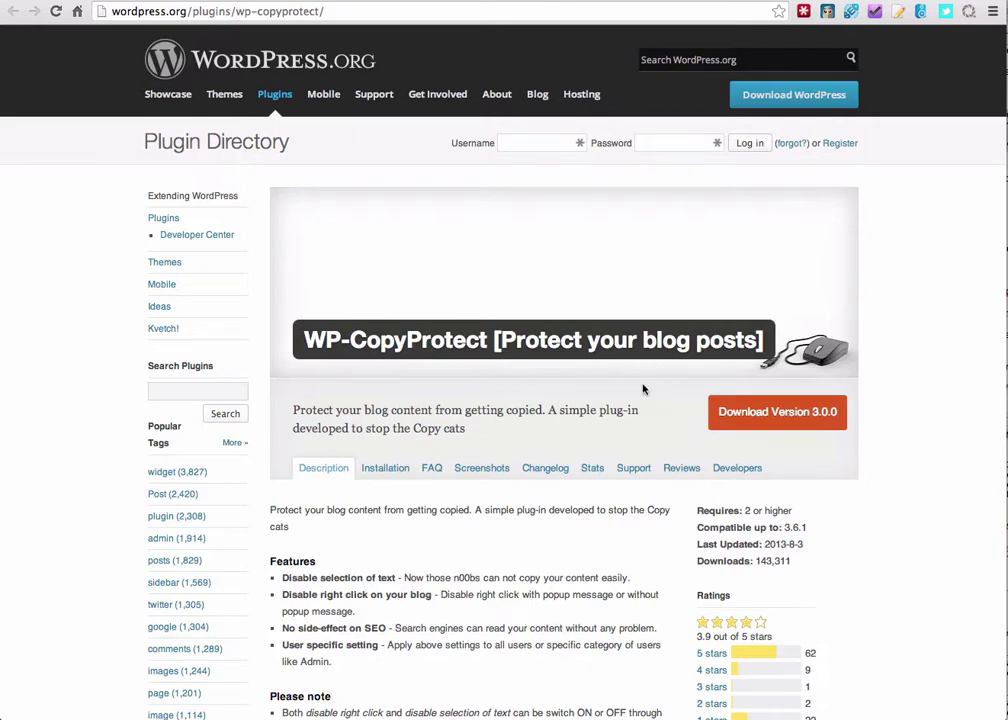
# Review the WP-CopyProtect plugin's feature list on its WordPress.org page, highlighting the text-selection protection description
pyautogui.scroll(-2, 461, 414)
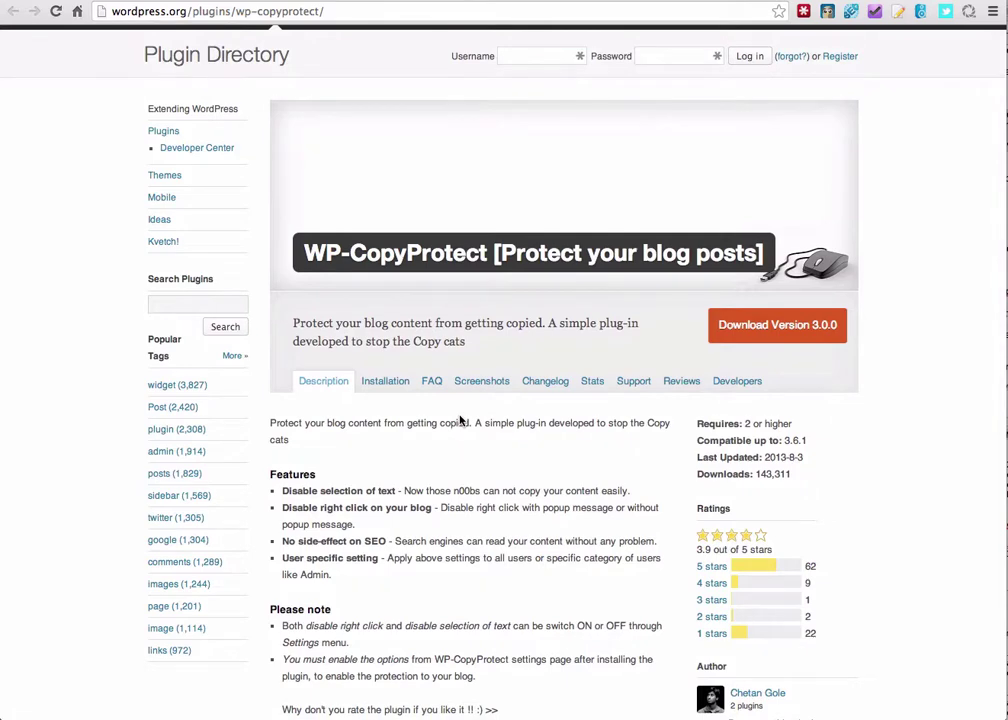
pyautogui.scroll(-2, 460, 421)
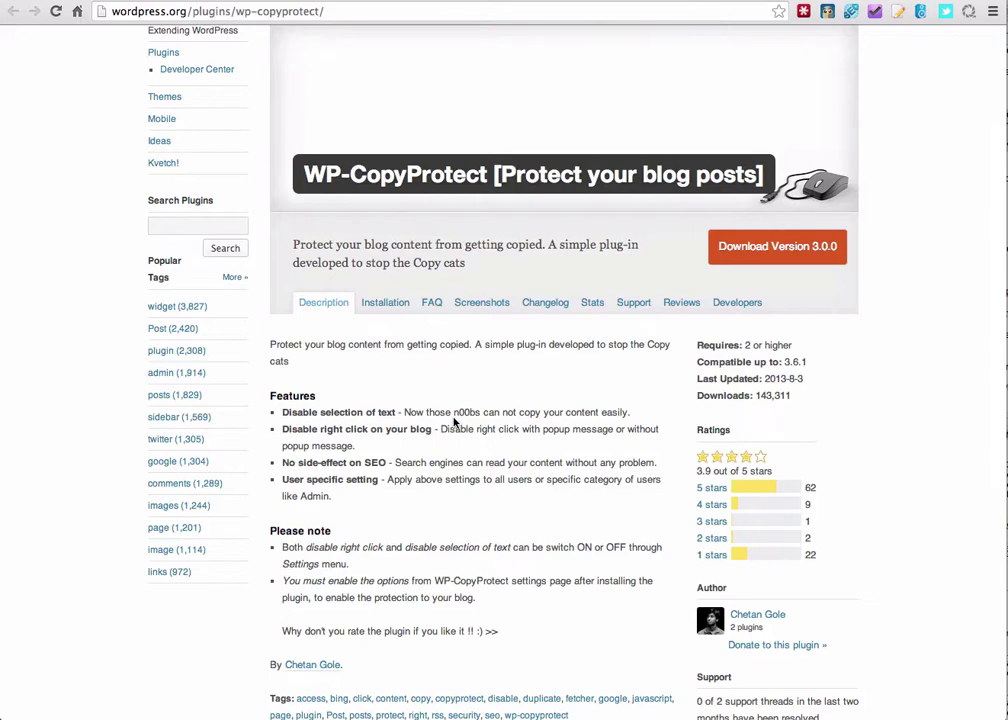
pyautogui.moveTo(404, 412); pyautogui.dragTo(641, 423)
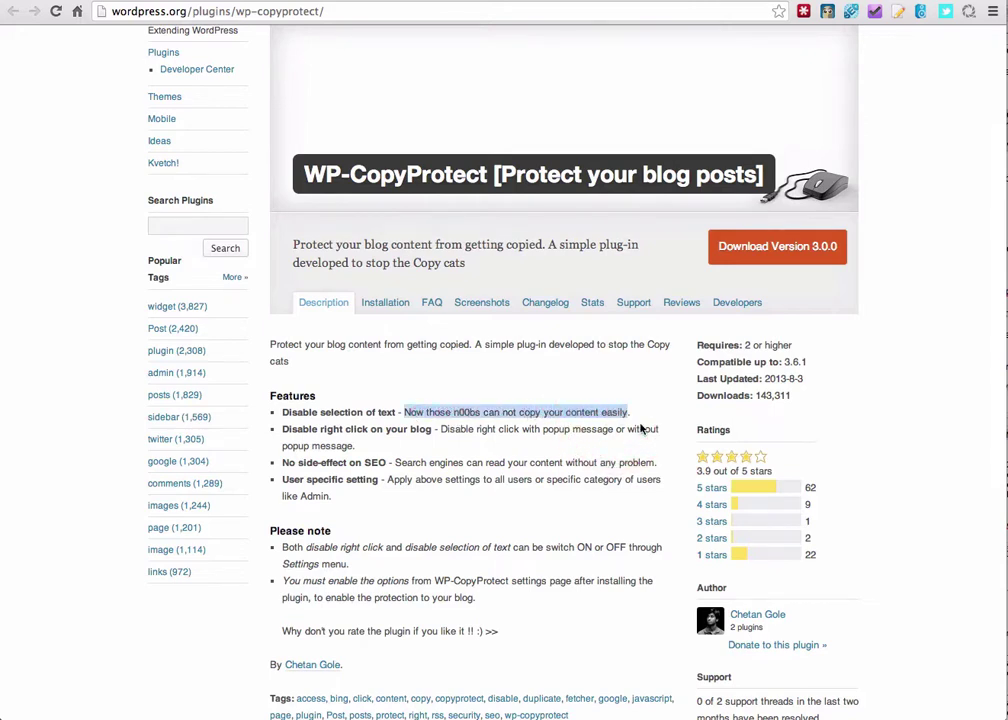
pyautogui.click(639, 412)
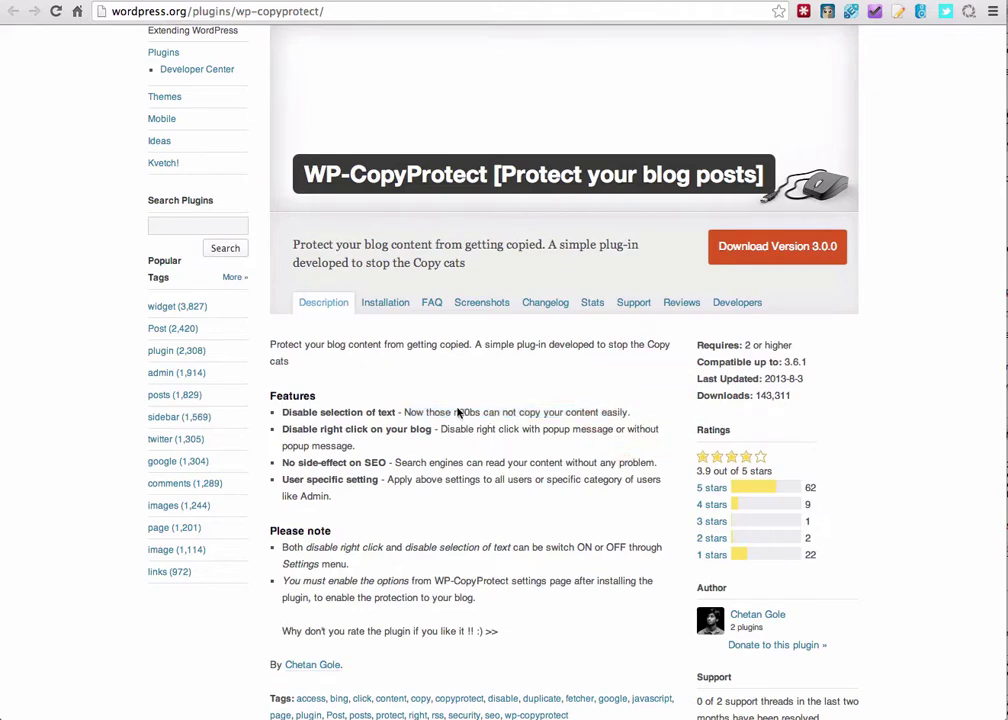
pyautogui.scroll(3, 461, 412)
# In the bandannonce.net site admin, search for the plugin "WP-CopyProtect" among the extensions available to install
pyautogui.click(567, 1)
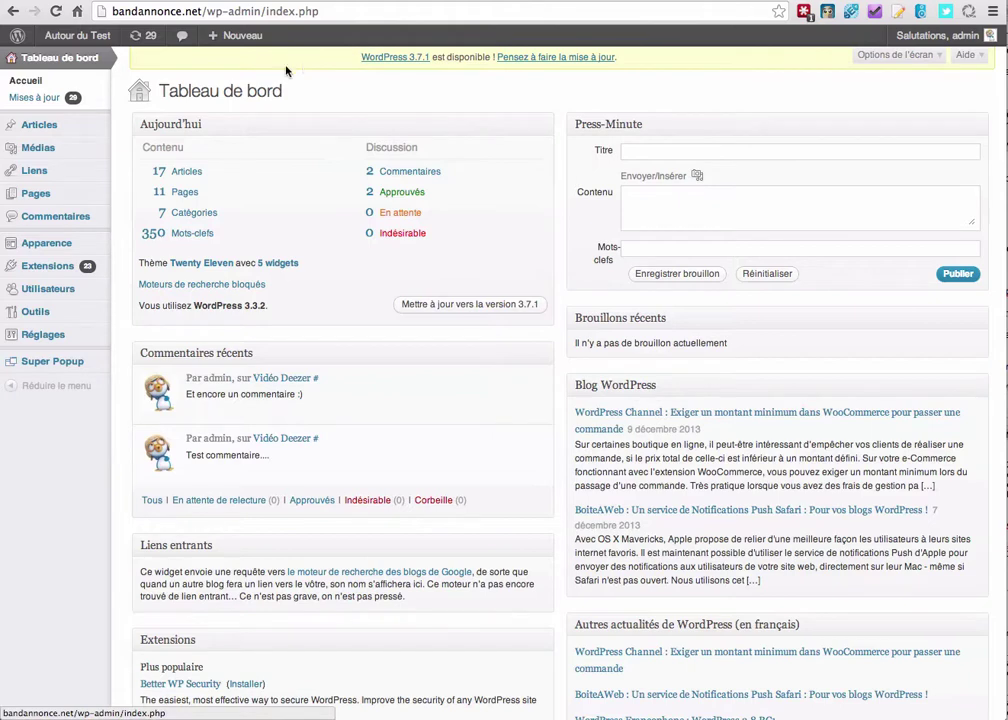
pyautogui.moveTo(85, 265)
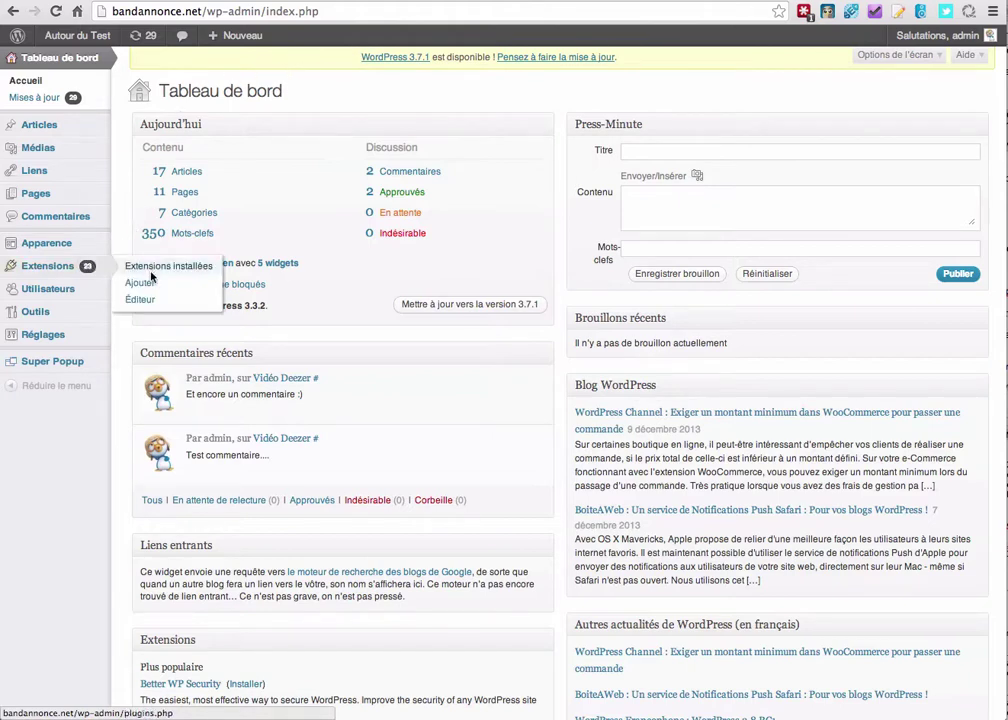
pyautogui.click(157, 280)
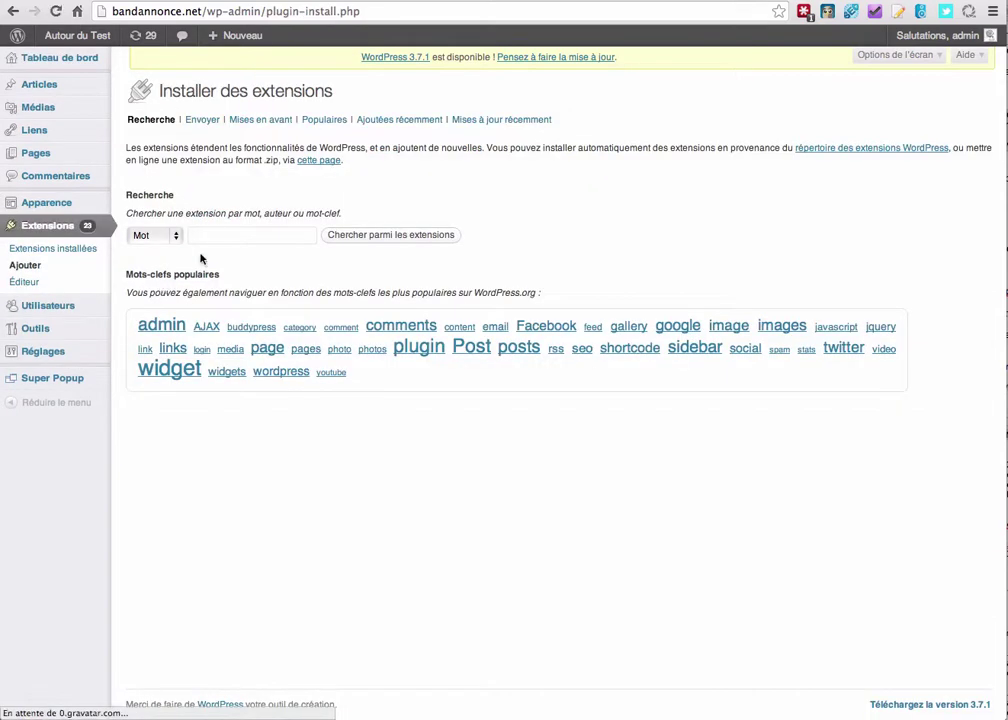
pyautogui.click(214, 234)
pyautogui.write('WP-CopyProtect')
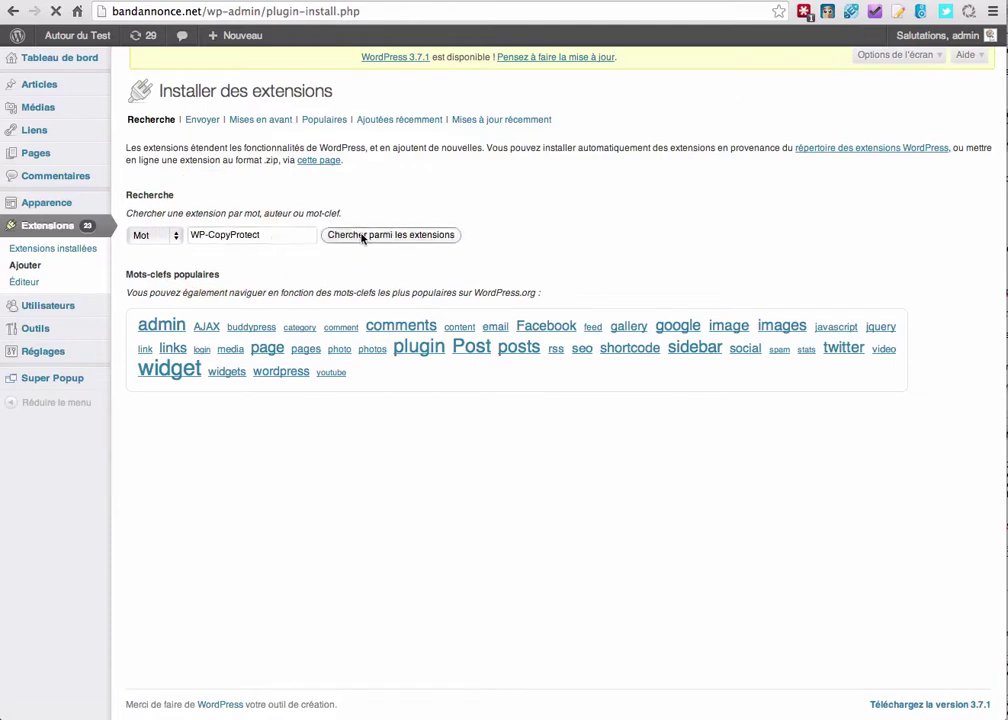
pyautogui.click(358, 235)
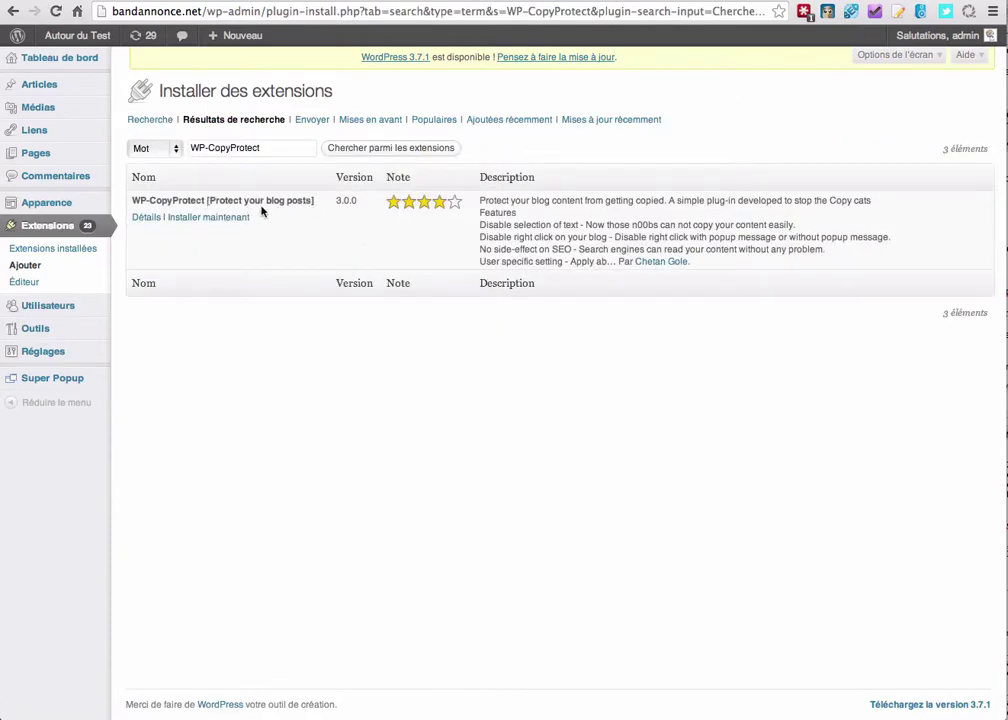
# Install the WP-CopyProtect [Protect your blog posts] extension and activate it
pyautogui.click(208, 218)
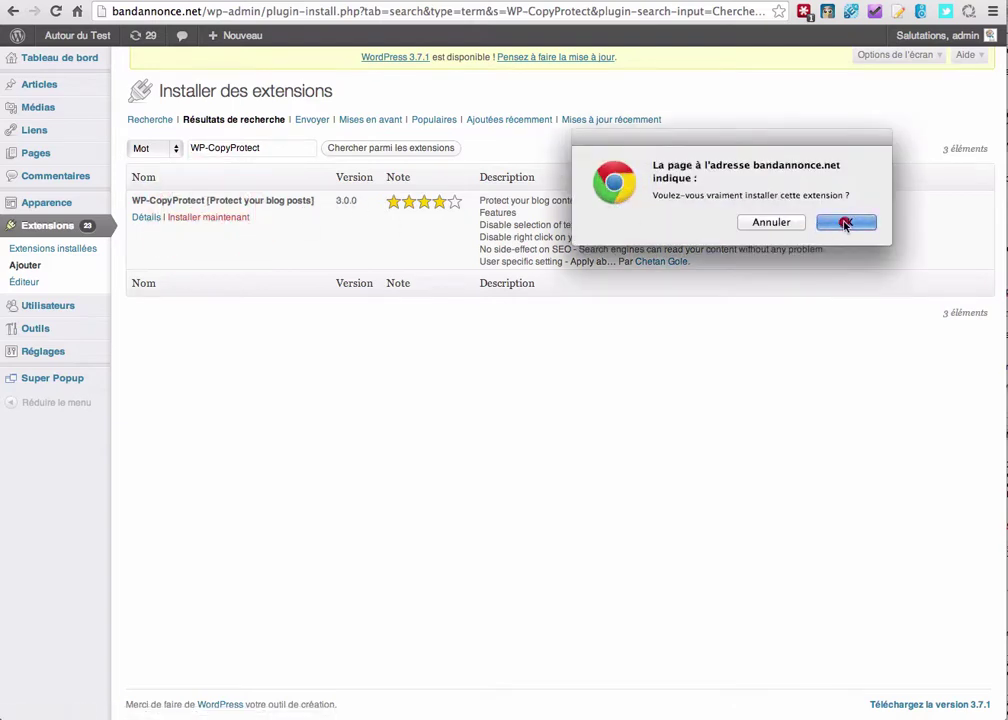
pyautogui.click(843, 223)
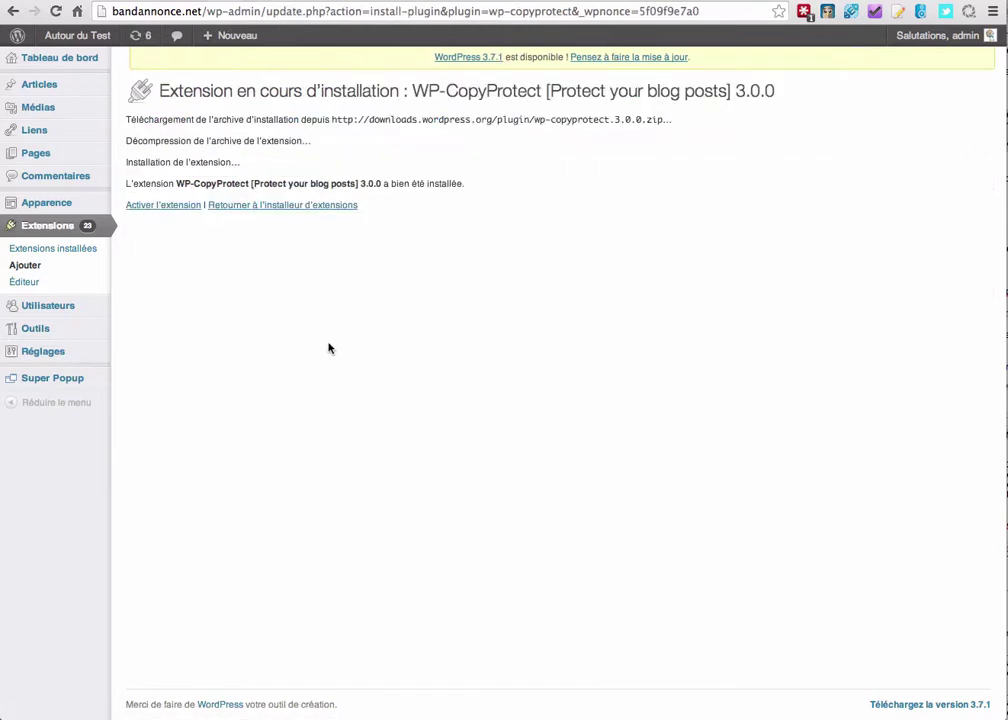
pyautogui.click(183, 205)
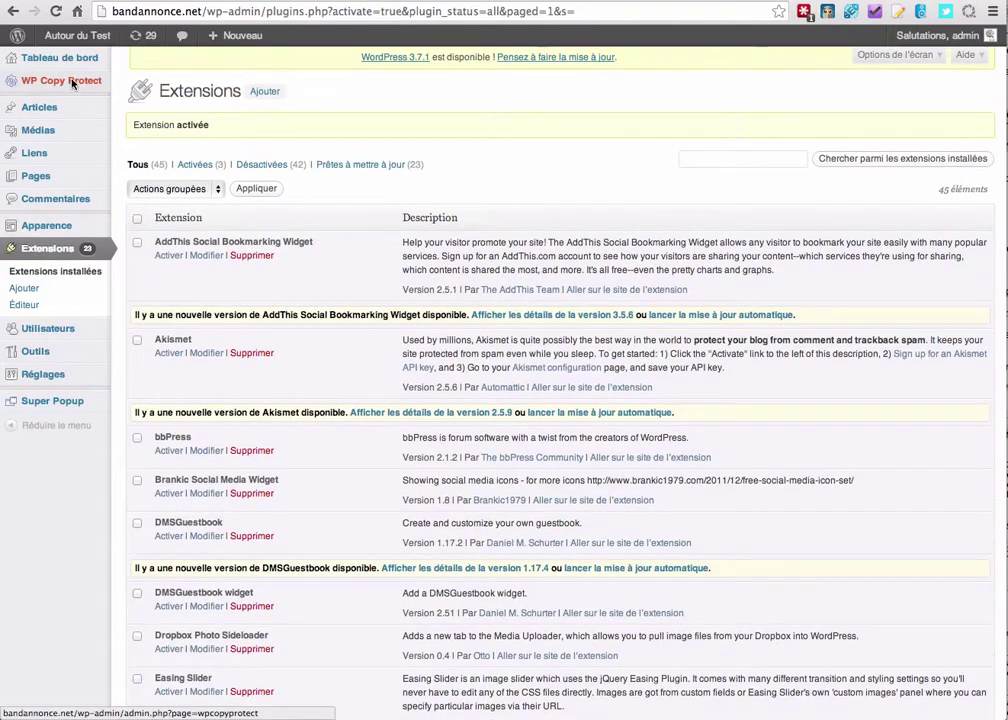
# In the WP Copy Protect settings, choose "Disable right click and show message" with the message "Clic droit désactivé !"
pyautogui.click(50, 81)
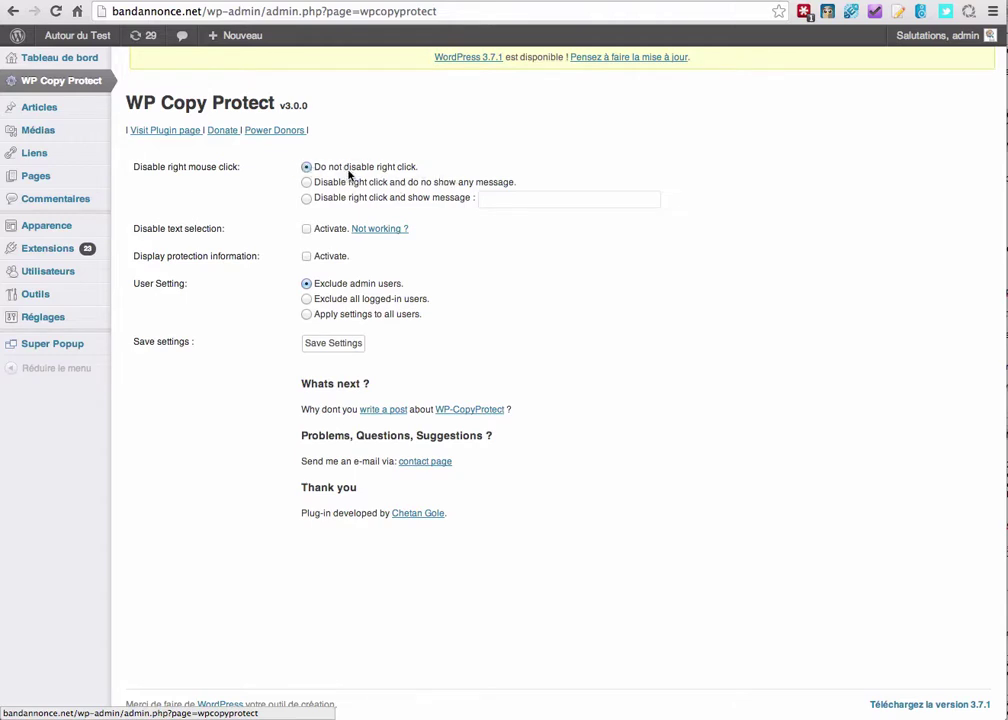
pyautogui.click(305, 183)
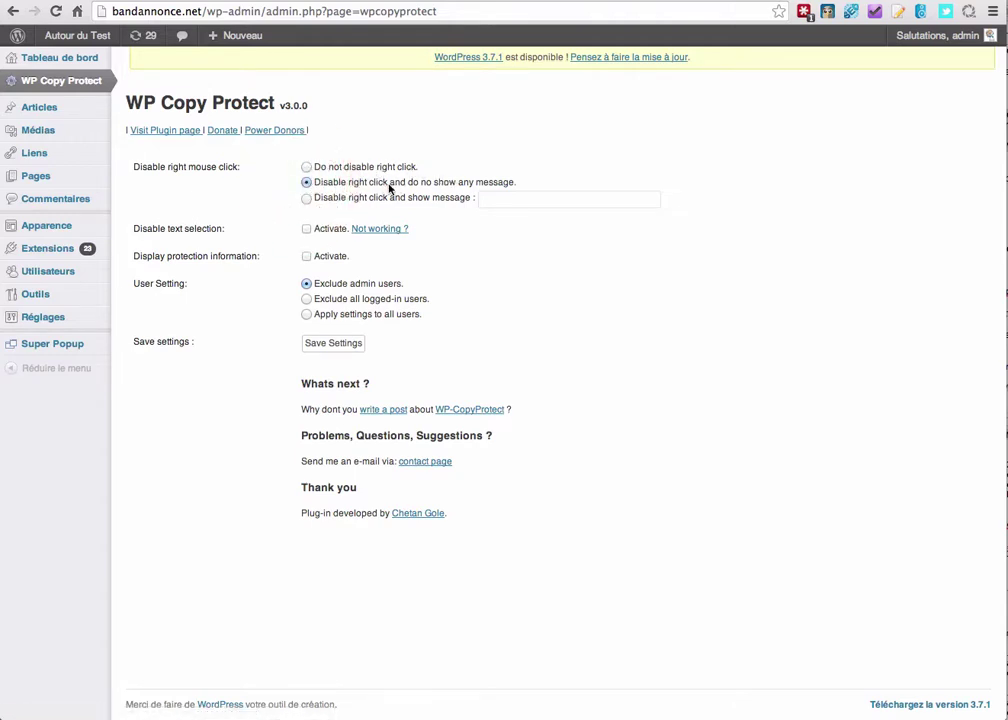
pyautogui.click(313, 199)
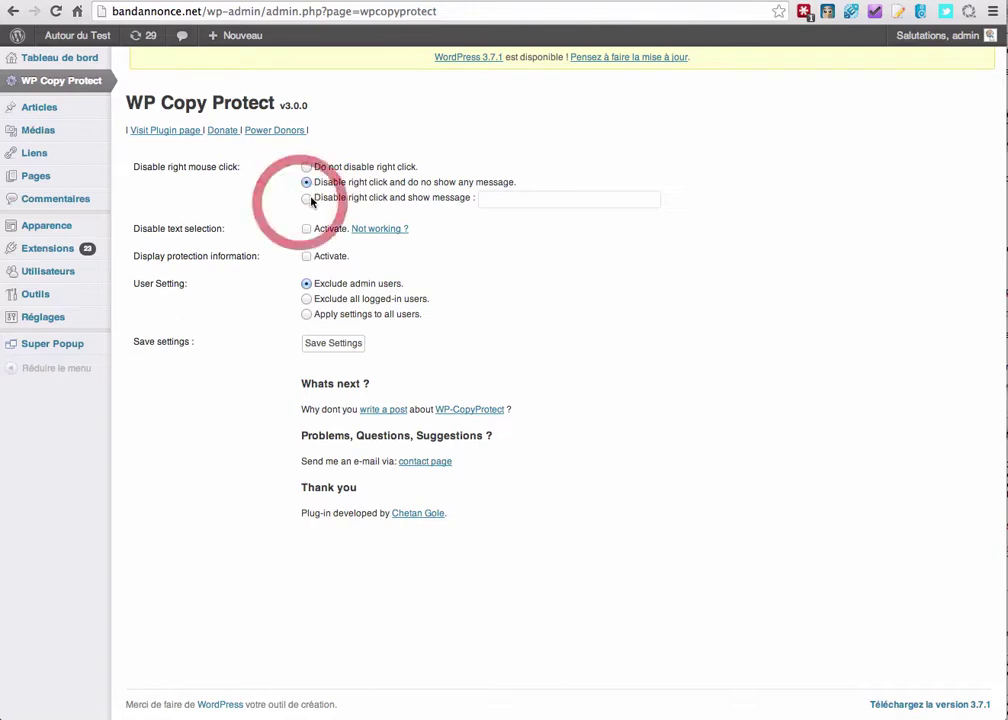
pyautogui.click(505, 202)
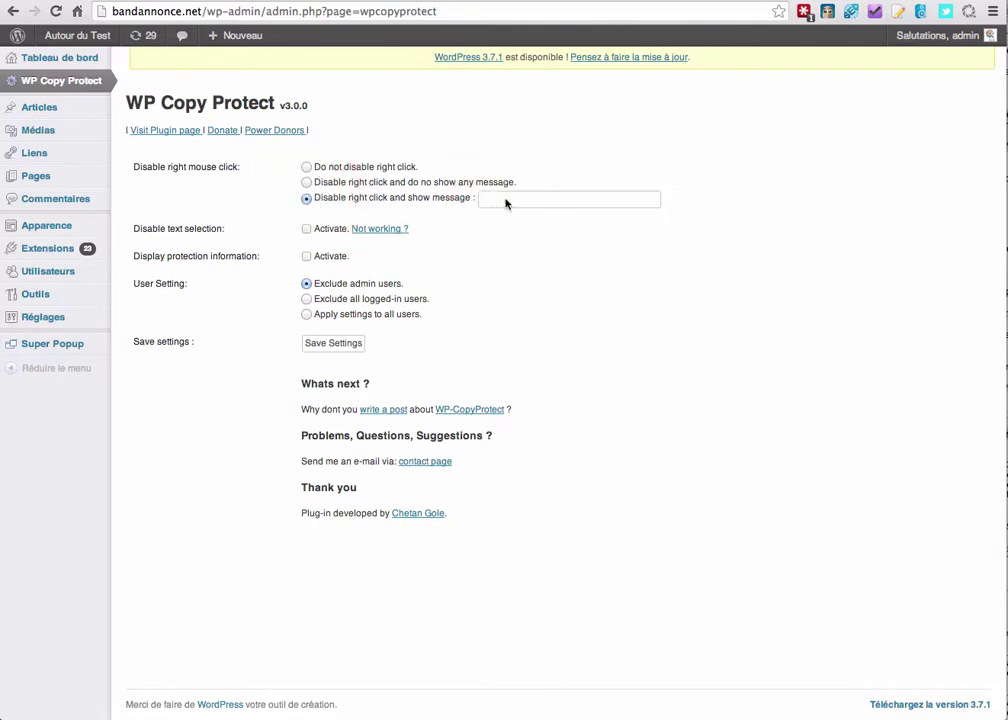
pyautogui.write('Clic droit désacti')
pyautogui.write('vé !')
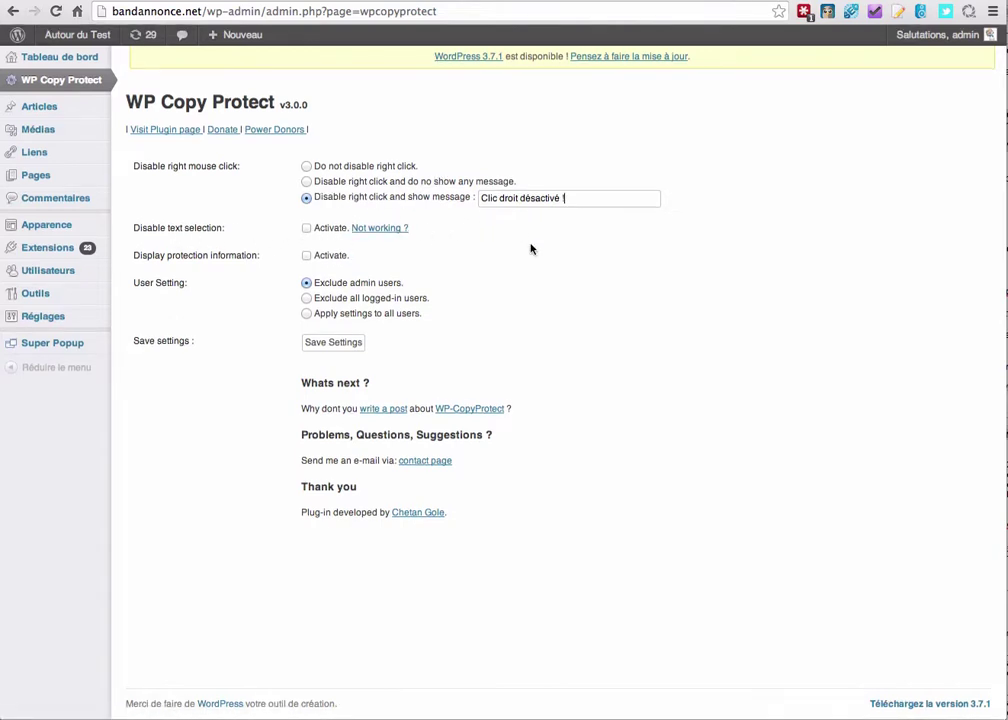
# Set the user setting to "Apply settings to all users" and save the WP Copy Protect settings
pyautogui.scroll(-1, 531, 248)
pyautogui.scroll(1, 531, 248)
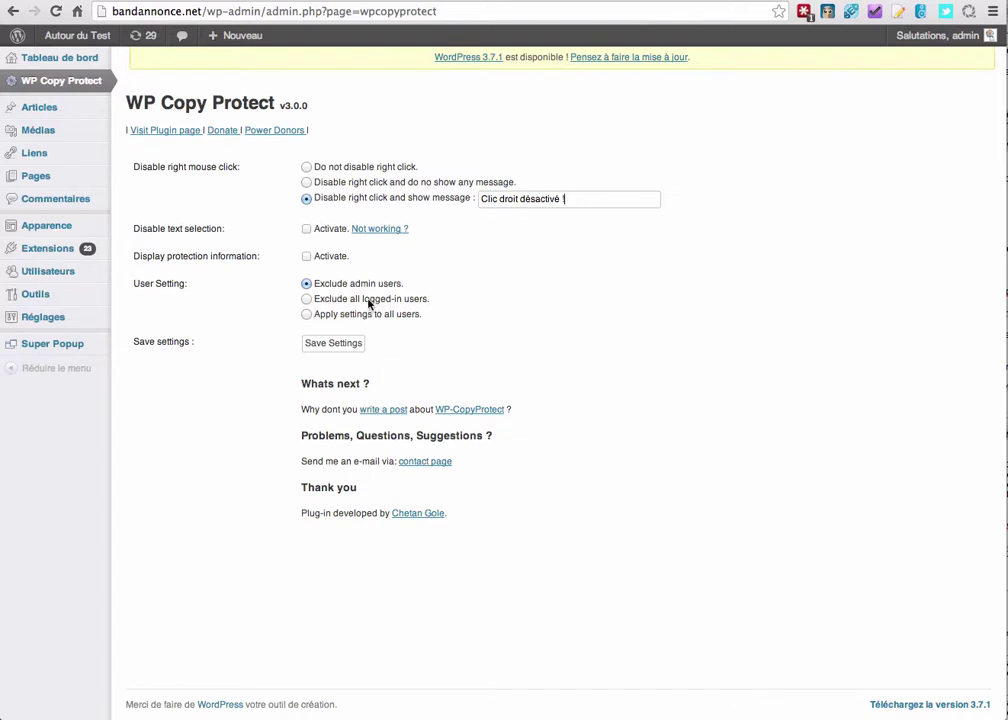
pyautogui.click(307, 300)
pyautogui.click(307, 314)
pyautogui.click(336, 341)
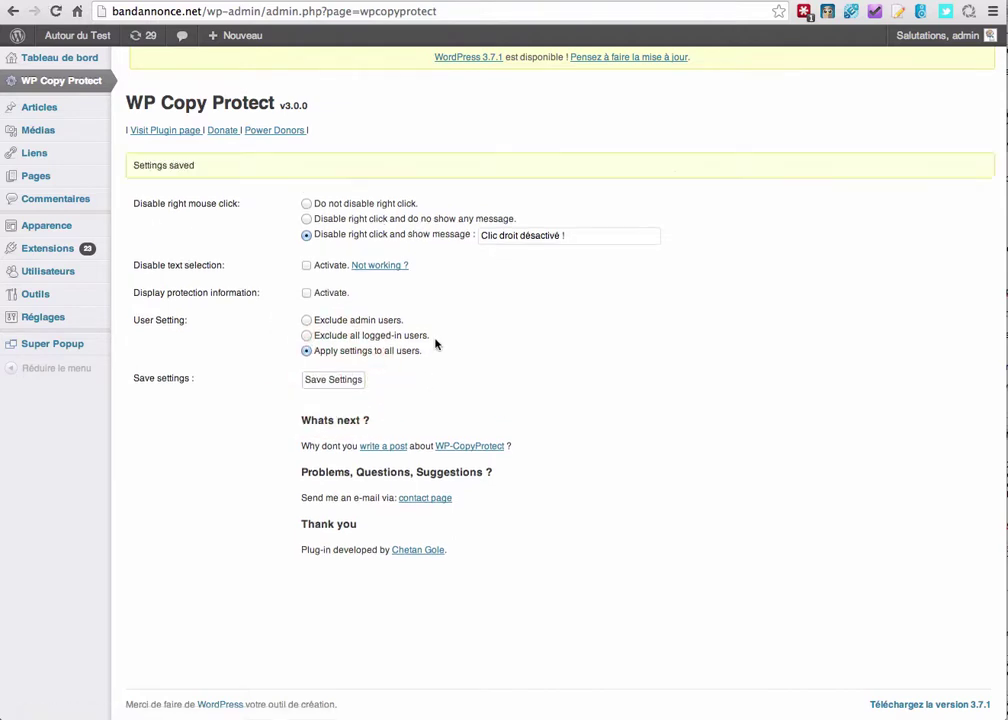
# Open the Lorem ipsum article on the public site and test the context menu on selected words of its first line
pyautogui.click(88, 35)
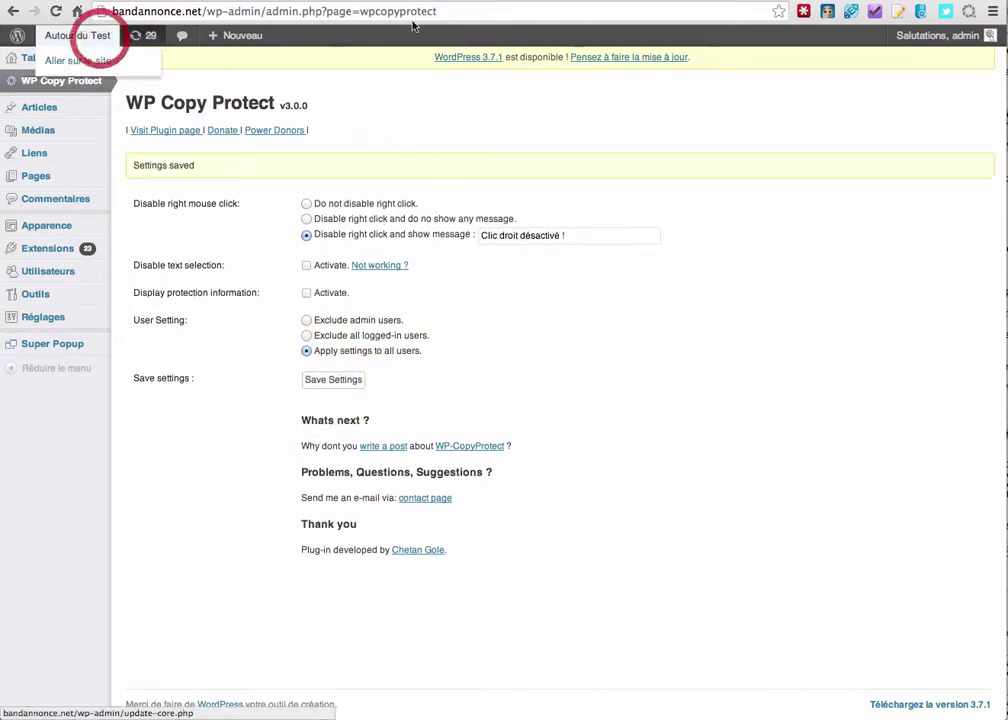
pyautogui.click(682, 3)
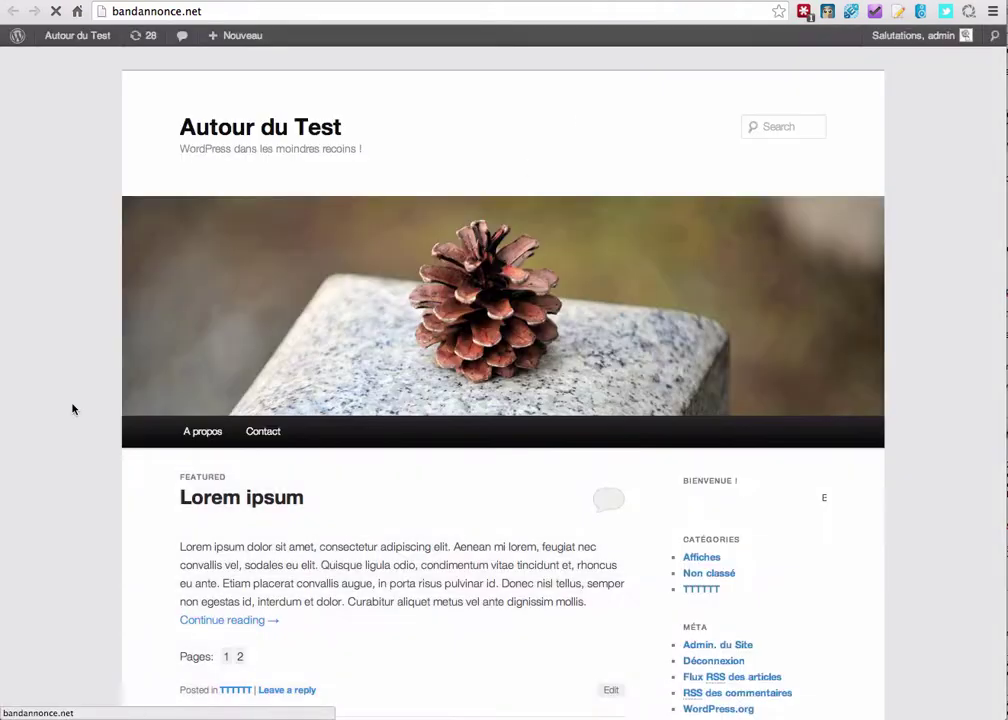
pyautogui.click(222, 497)
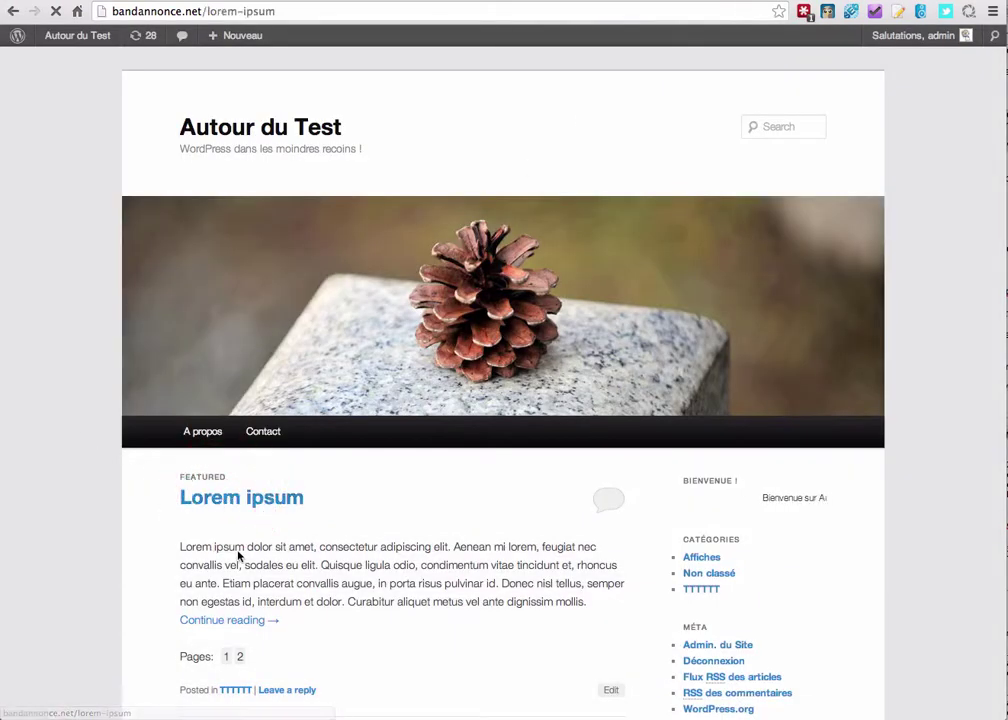
pyautogui.scroll(-3, 265, 493)
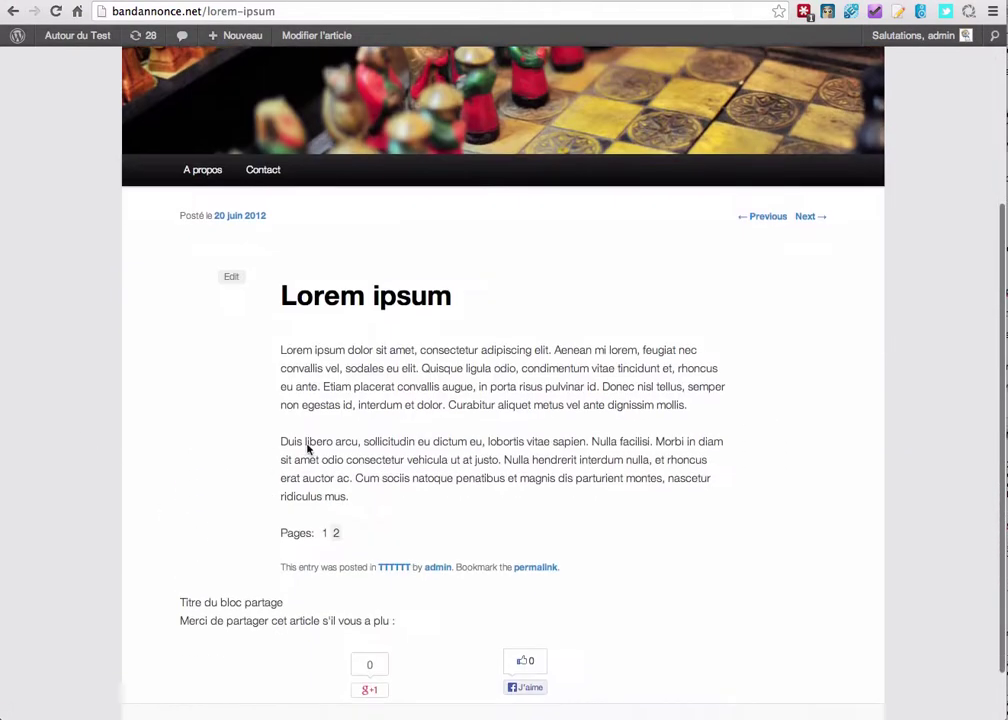
pyautogui.moveTo(295, 355); pyautogui.dragTo(420, 356)
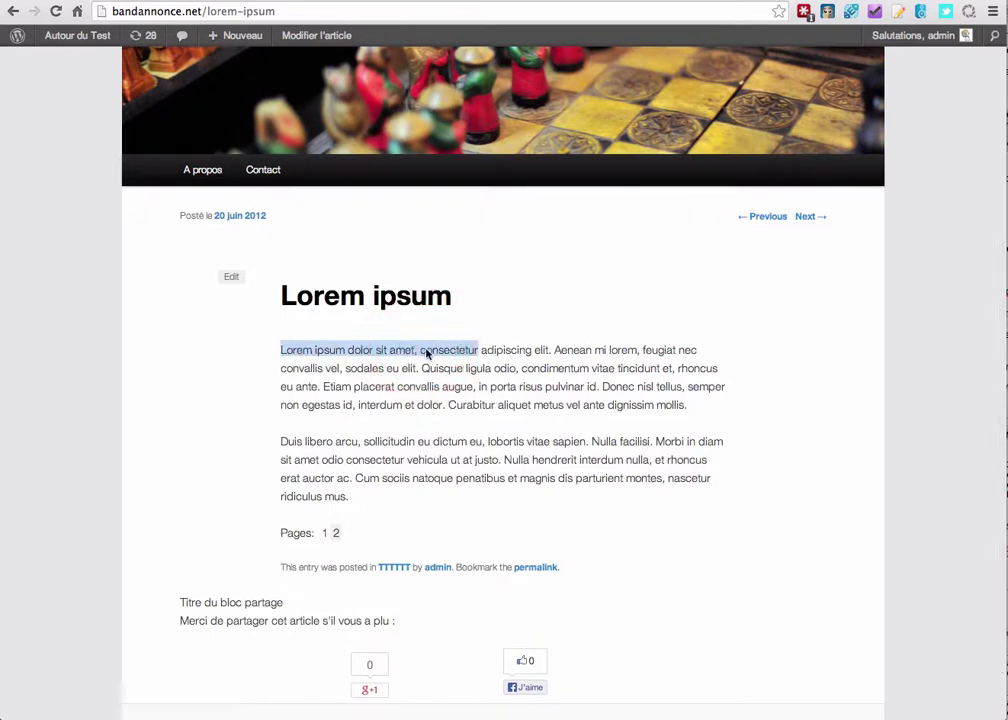
pyautogui.rightClick(427, 353)
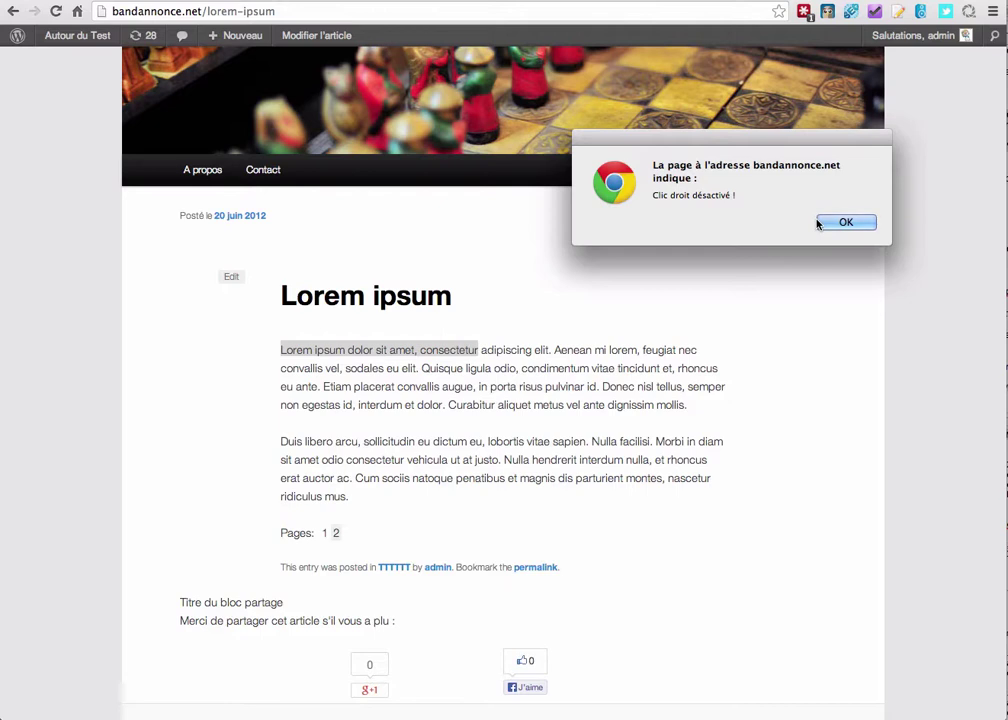
pyautogui.click(841, 223)
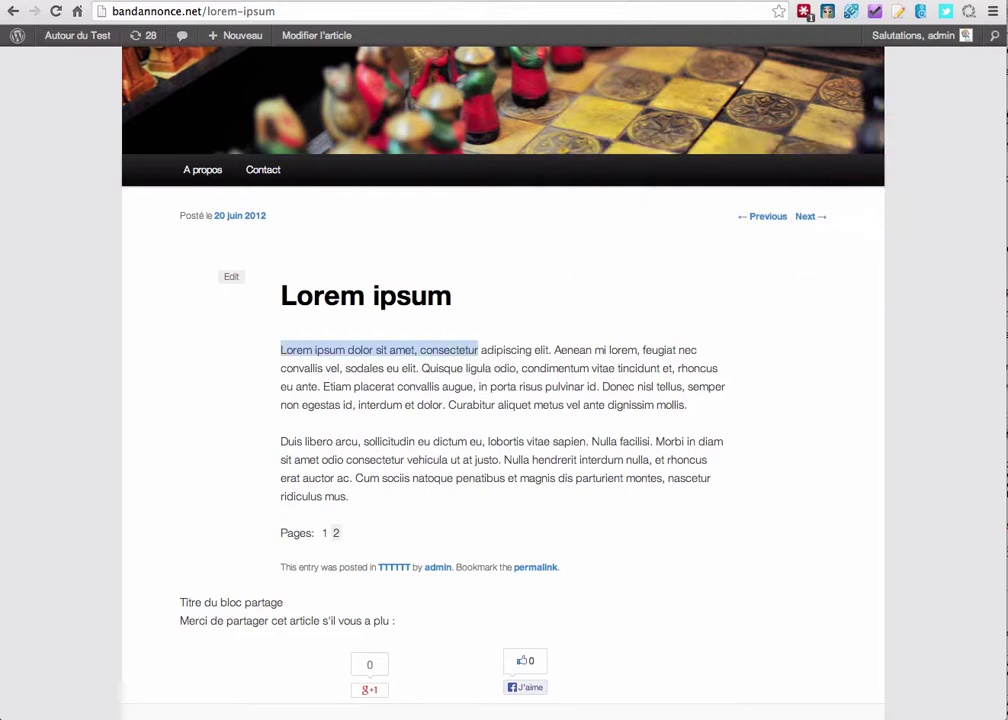
pyautogui.scroll(-3, 437, 363)
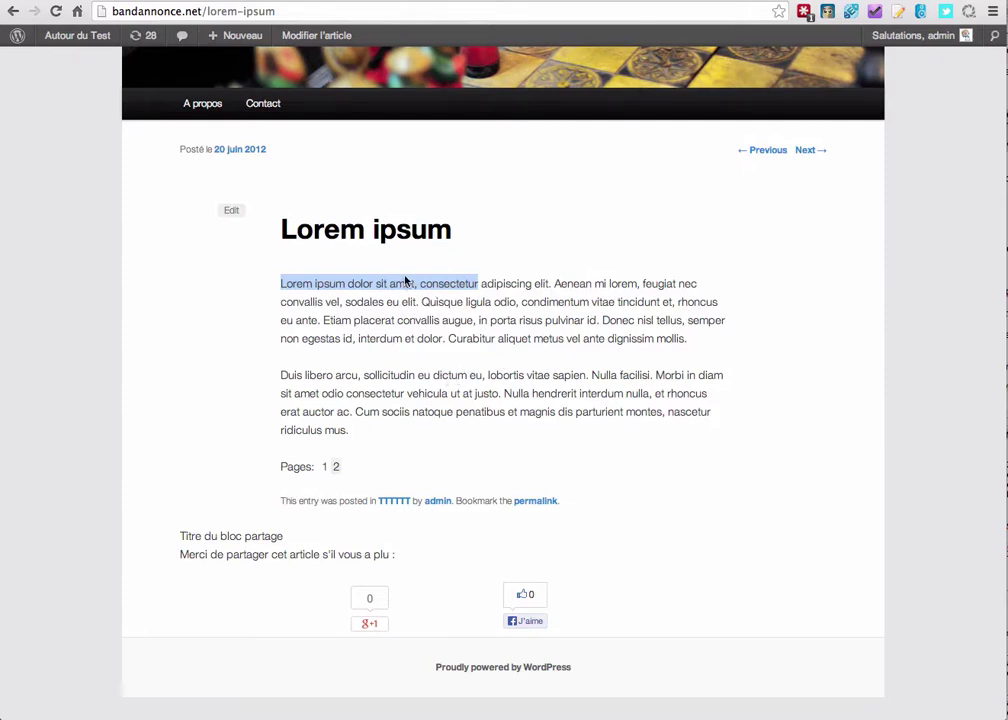
# Back in the WP Copy Protect settings, activate "Disable text selection" and save
pyautogui.click(562, 1)
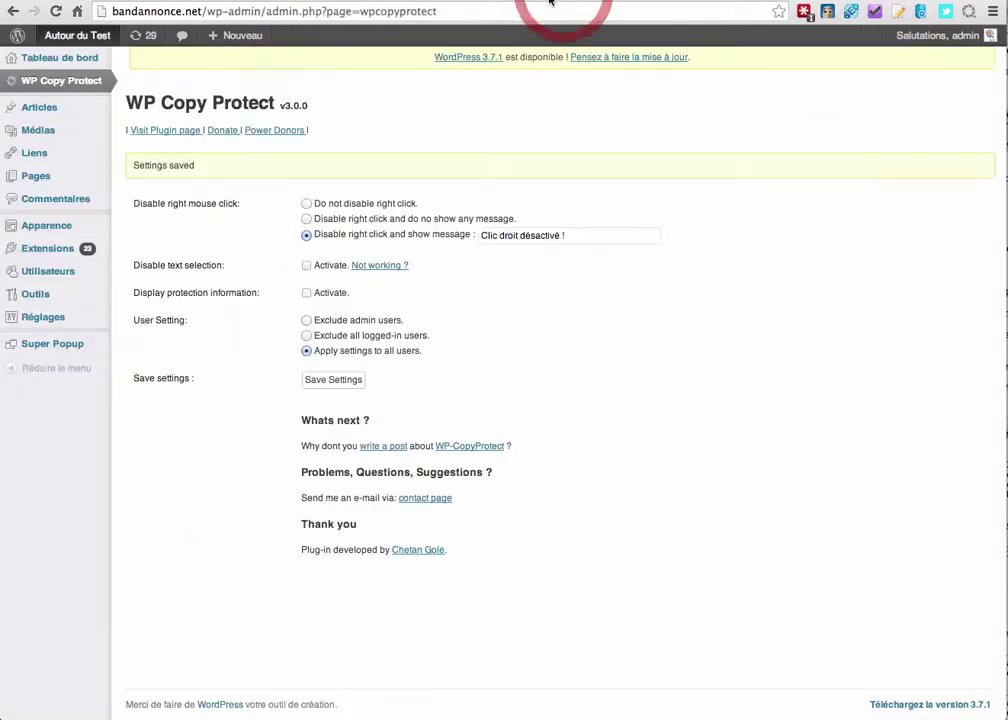
pyautogui.click(307, 266)
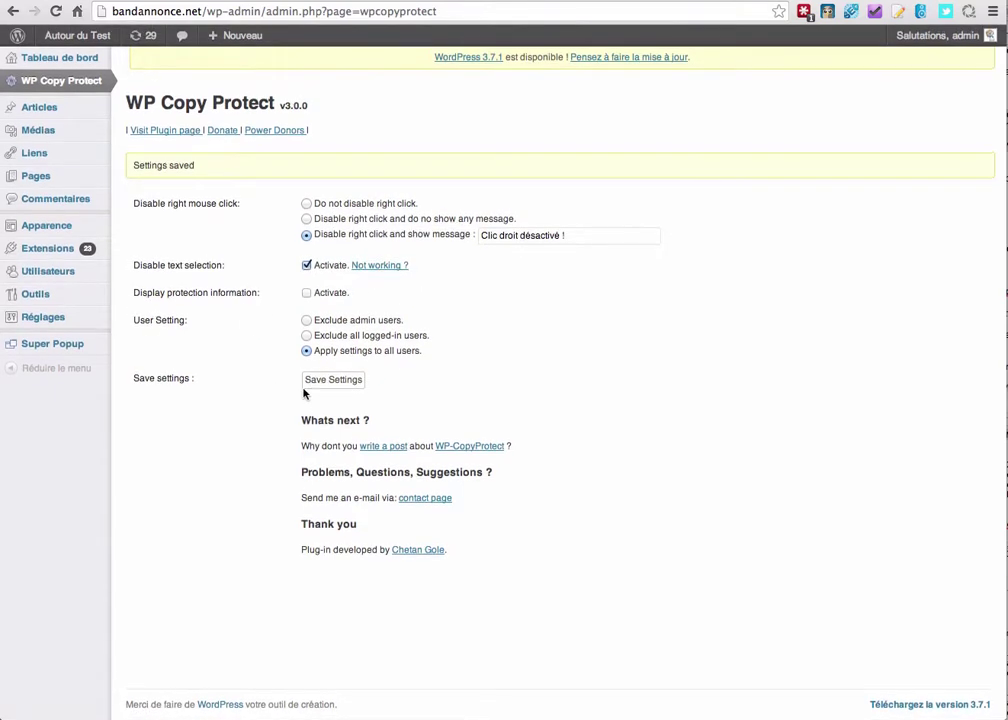
pyautogui.click(330, 380)
# Reload the Lorem ipsum article, test selecting text in its first paragraph, and test the context menu there
pyautogui.click(797, 3)
pyautogui.click(56, 11)
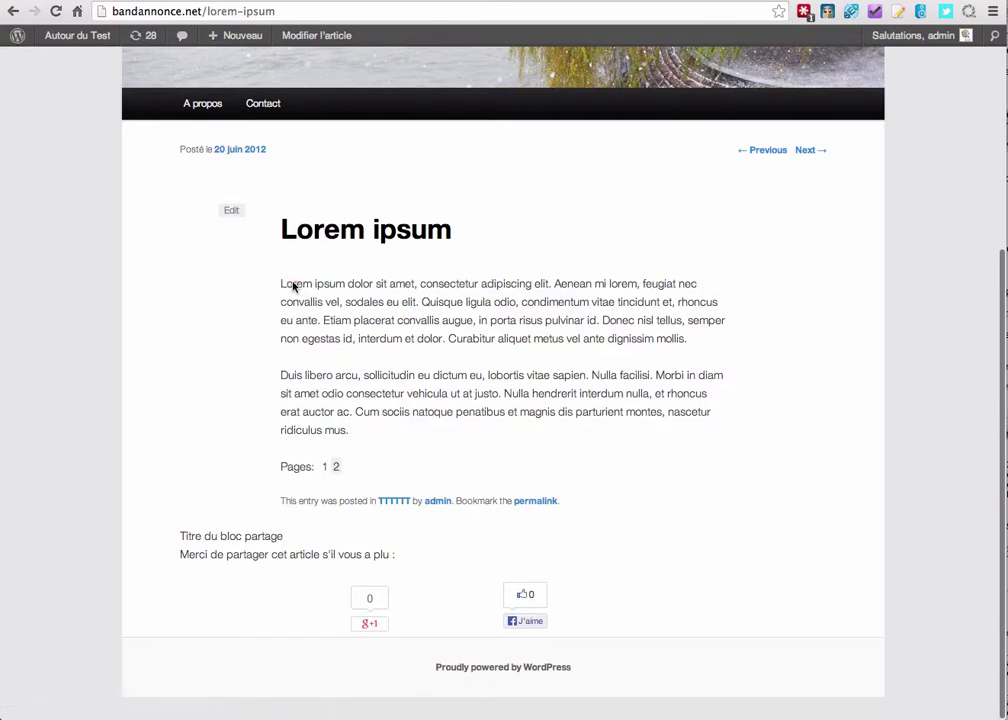
pyautogui.moveTo(293, 287); pyautogui.dragTo(325, 289)
pyautogui.click(324, 288)
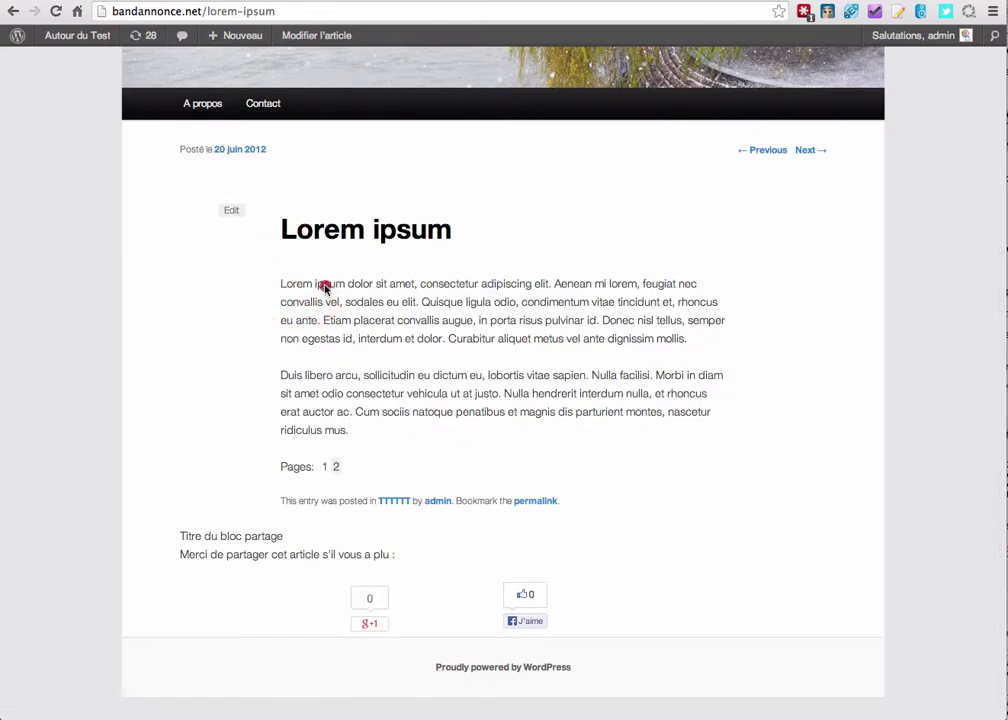
pyautogui.click(317, 289)
pyautogui.click(485, 316)
pyautogui.rightClick(476, 295)
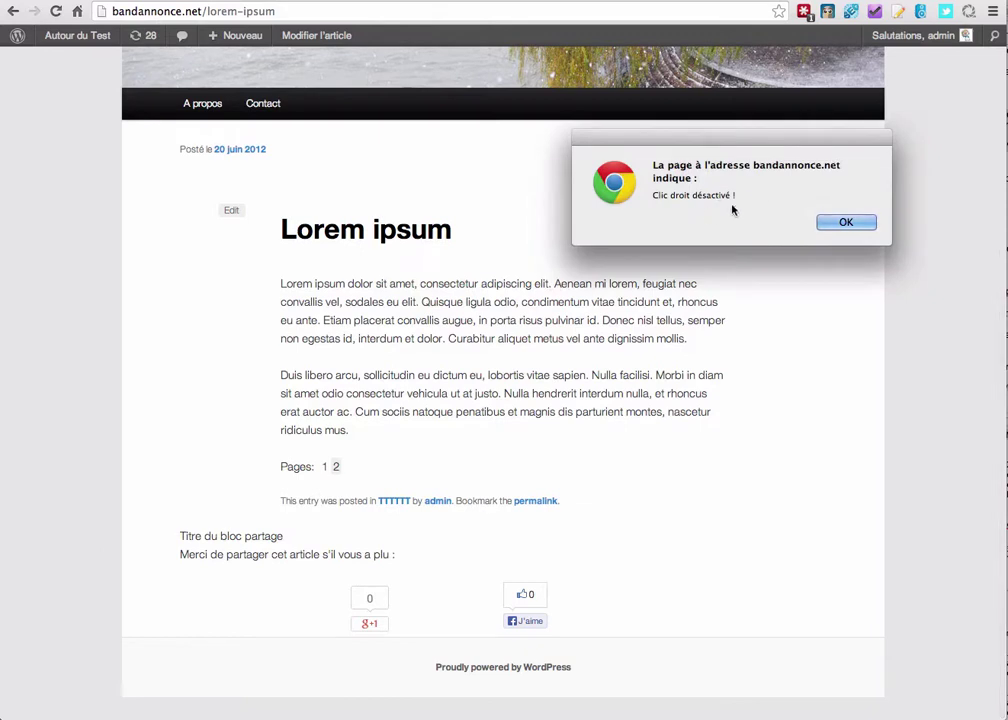
pyautogui.click(866, 222)
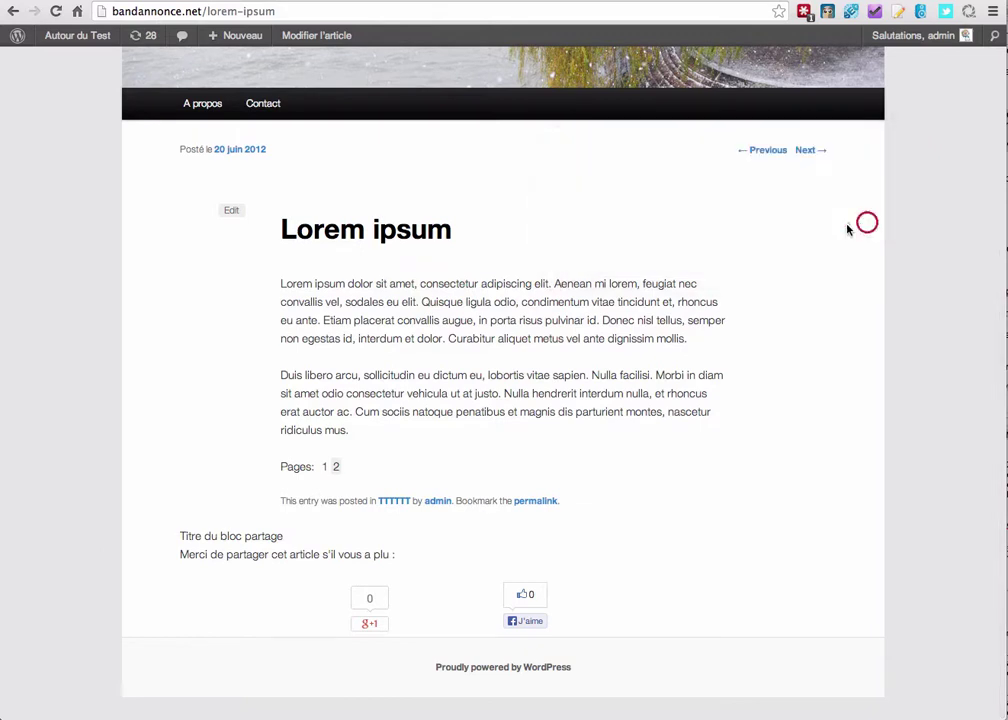